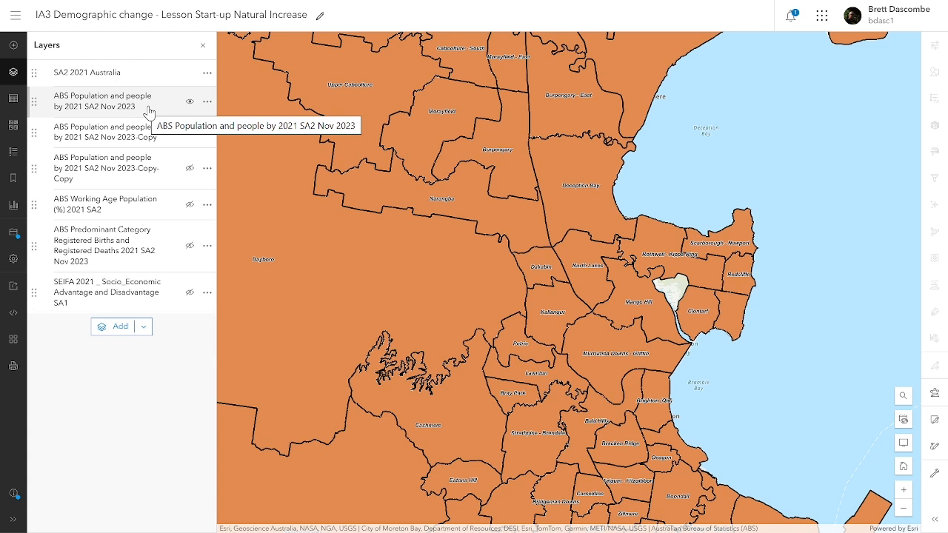
- Open the Properties pane for the 'ABS Population and people by 2021 SA2 Nov 2023' layer
click(47, 108)
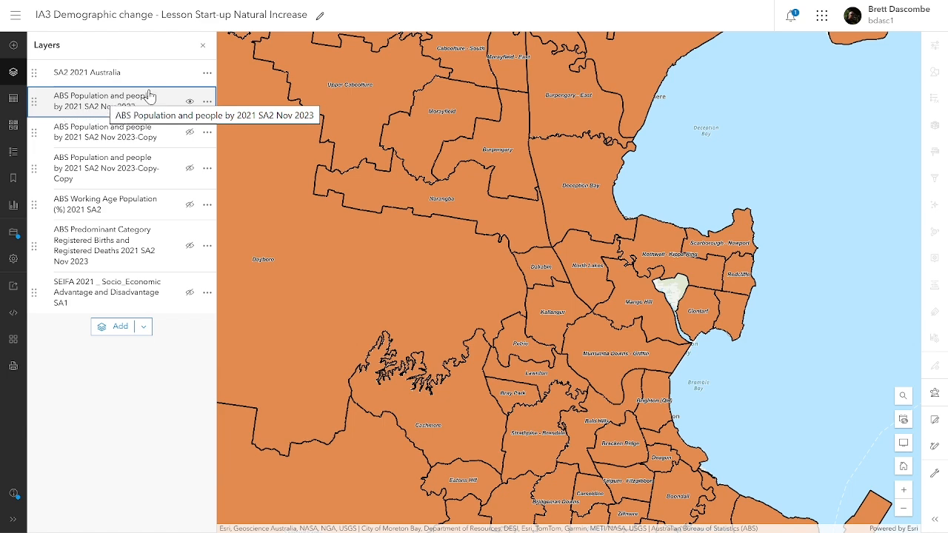
click(152, 102)
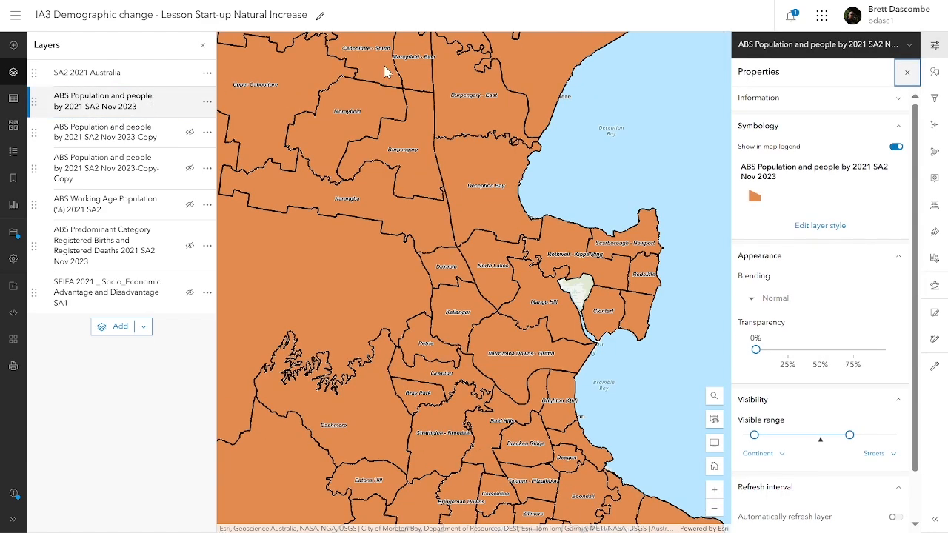
- Open Styles for the population layer and bring up the Select fields list
click(936, 74)
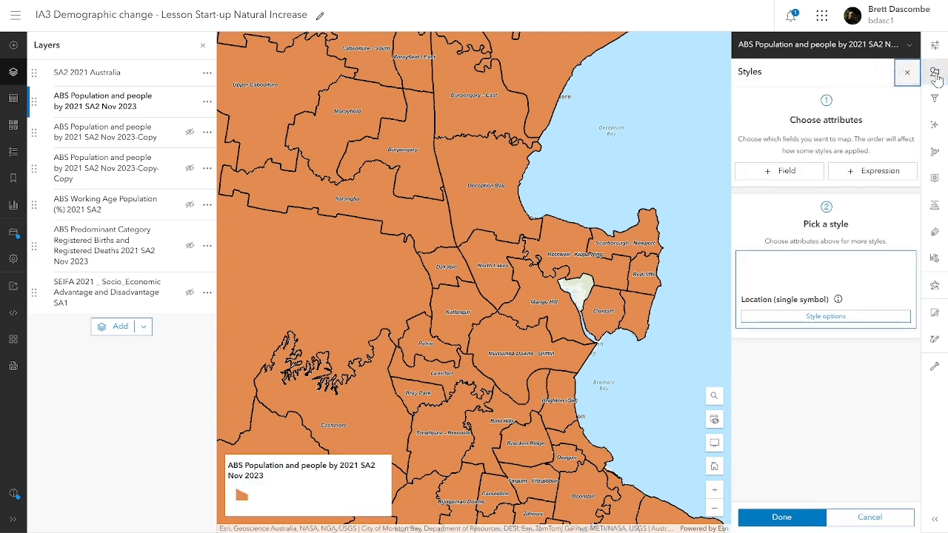
click(803, 176)
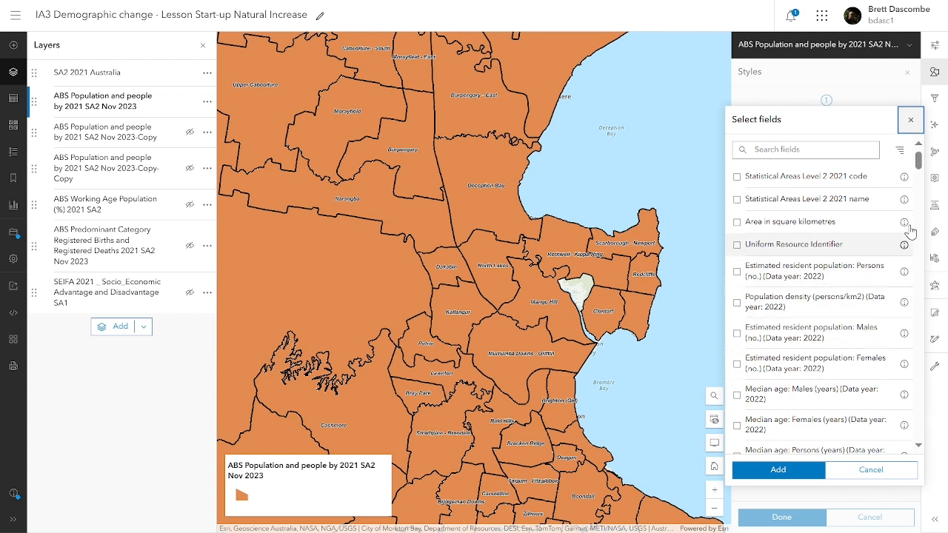
- Scroll through the available fields, then close the Select fields list without adding any
drag(918, 164, 919, 176)
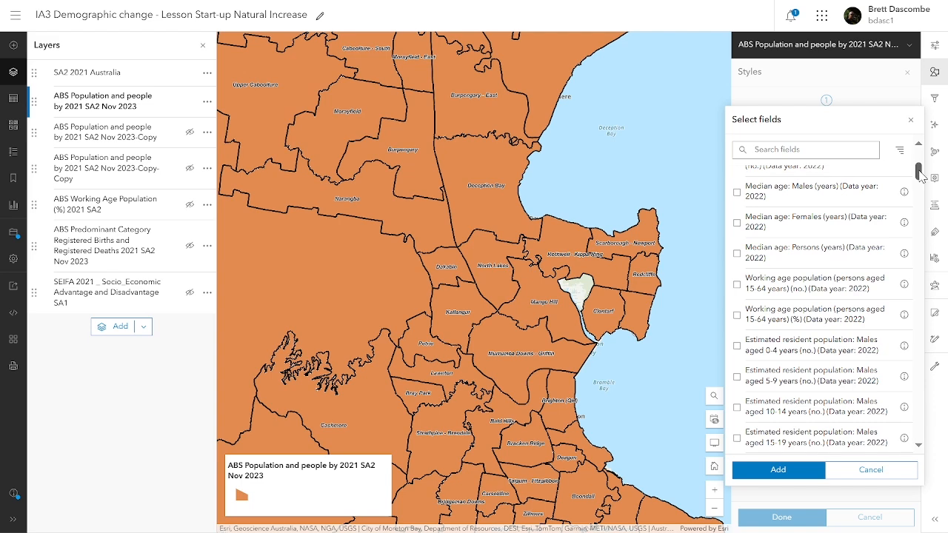
drag(919, 172, 946, 471)
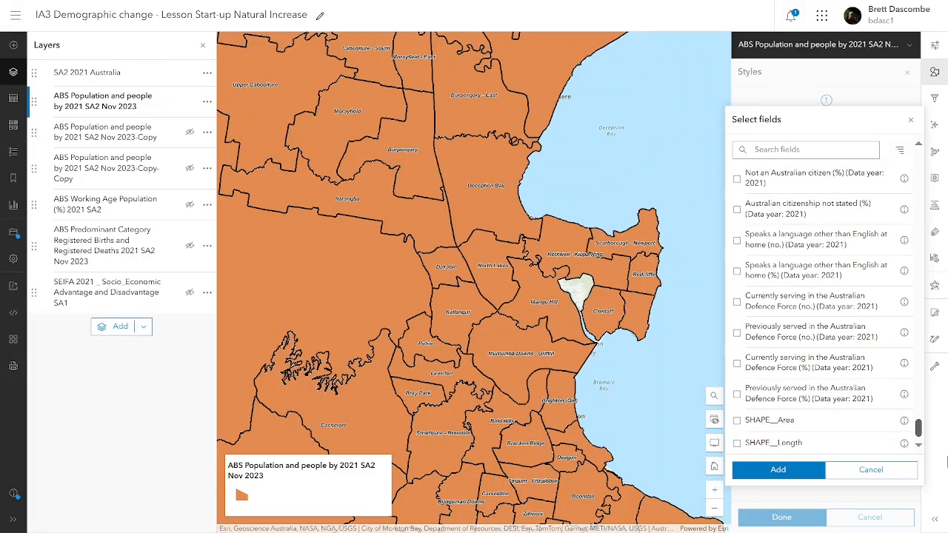
click(919, 145)
drag(918, 146, 918, 145)
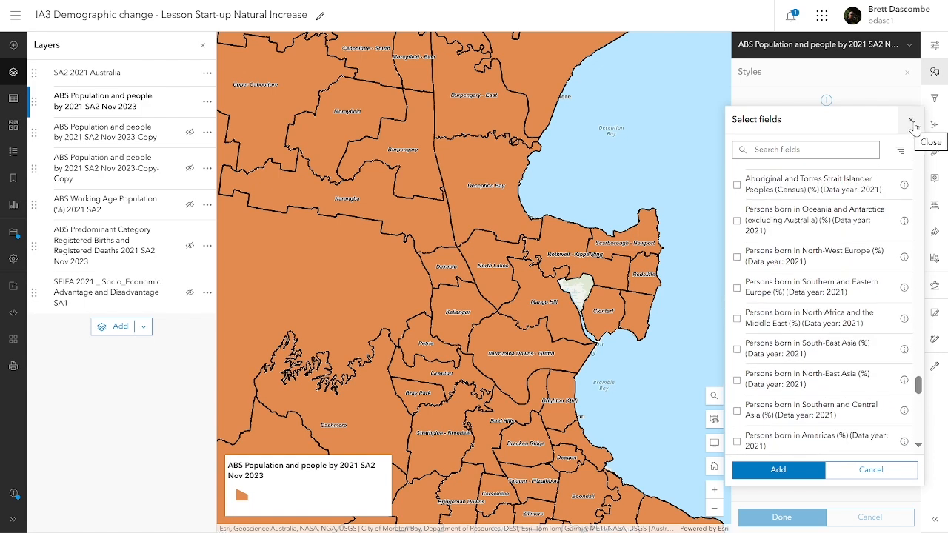
click(912, 121)
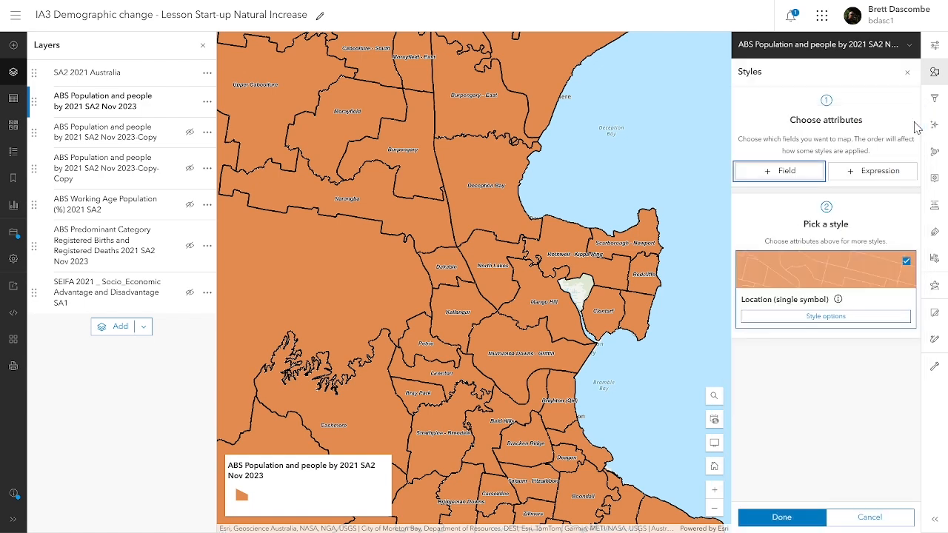
- Start a new style expression and insert the registered births field $feature.bd_22021
click(874, 174)
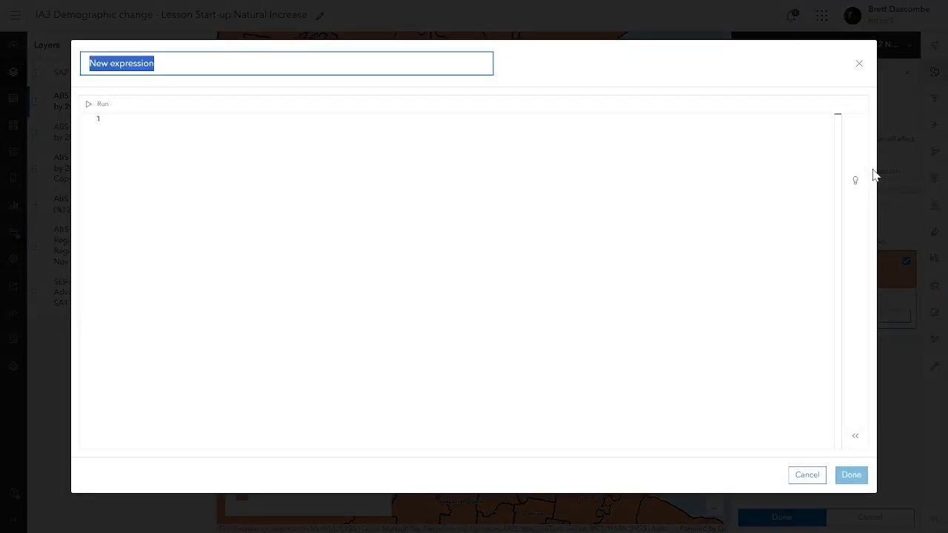
click(266, 132)
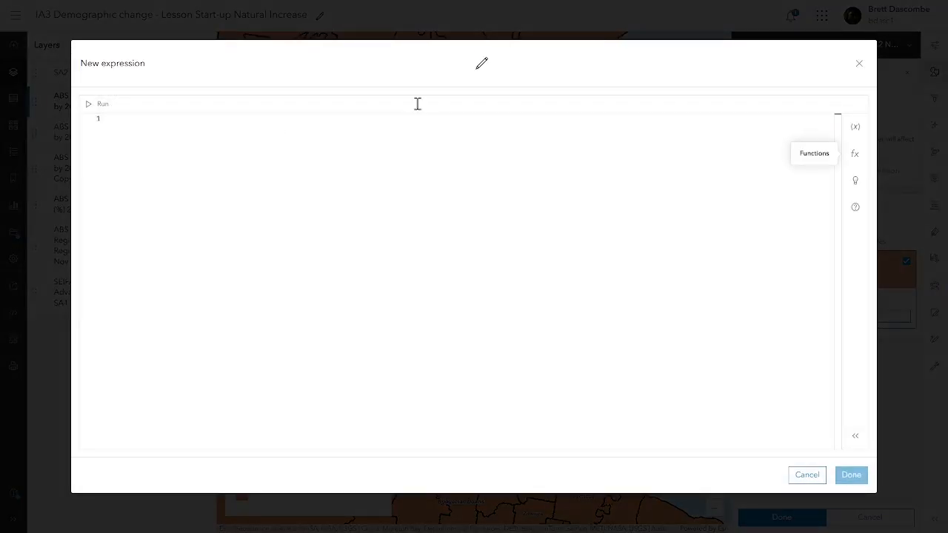
click(855, 129)
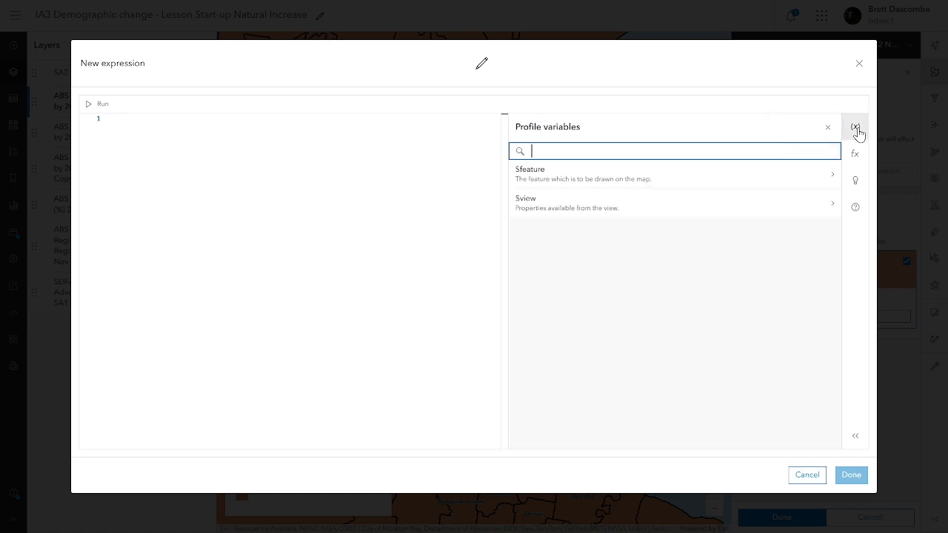
click(832, 178)
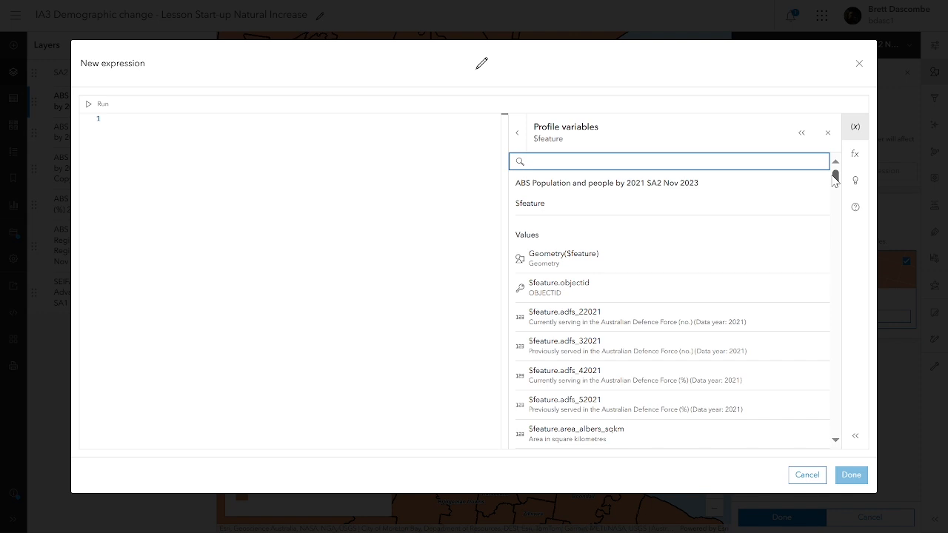
click(838, 179)
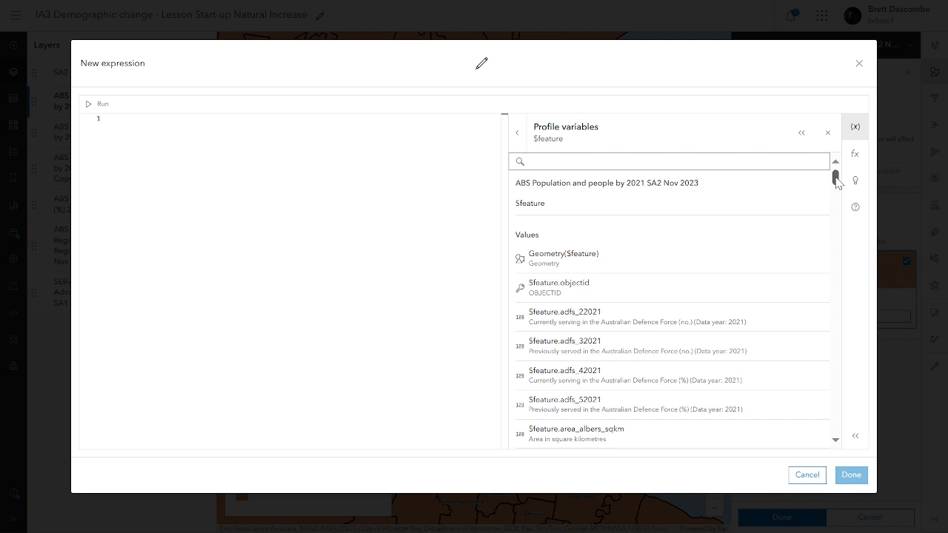
drag(838, 183, 842, 193)
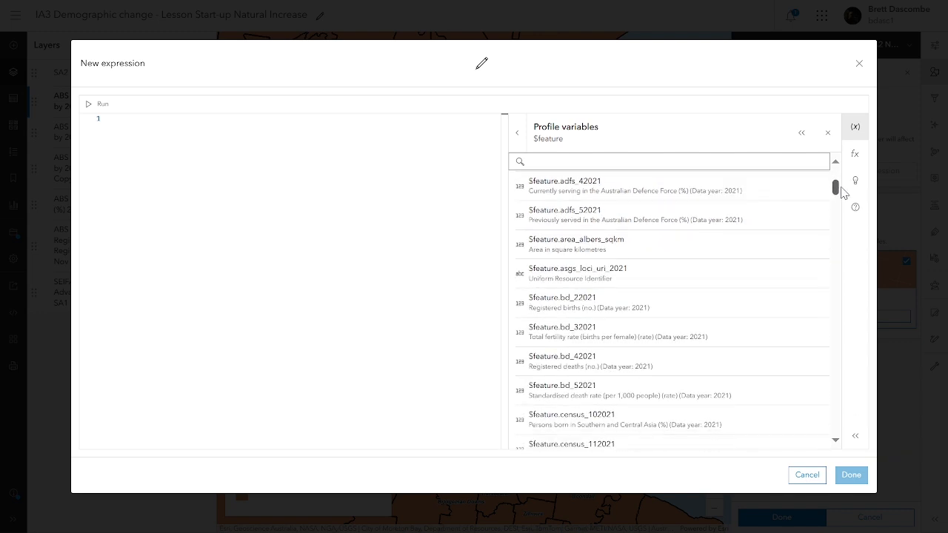
click(674, 313)
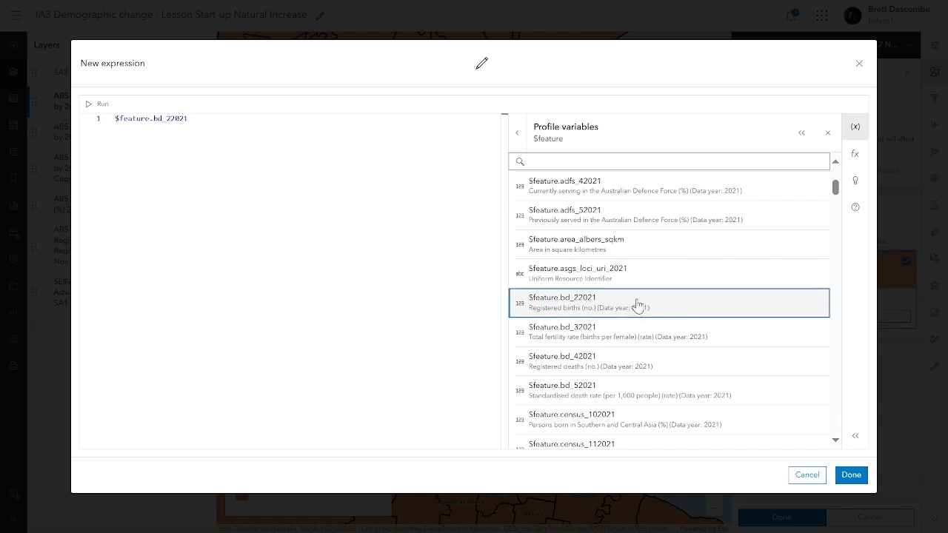
- Subtract the registered deaths field bd_42021 and apply the expression to the style
double_click(199, 124)
click(199, 124)
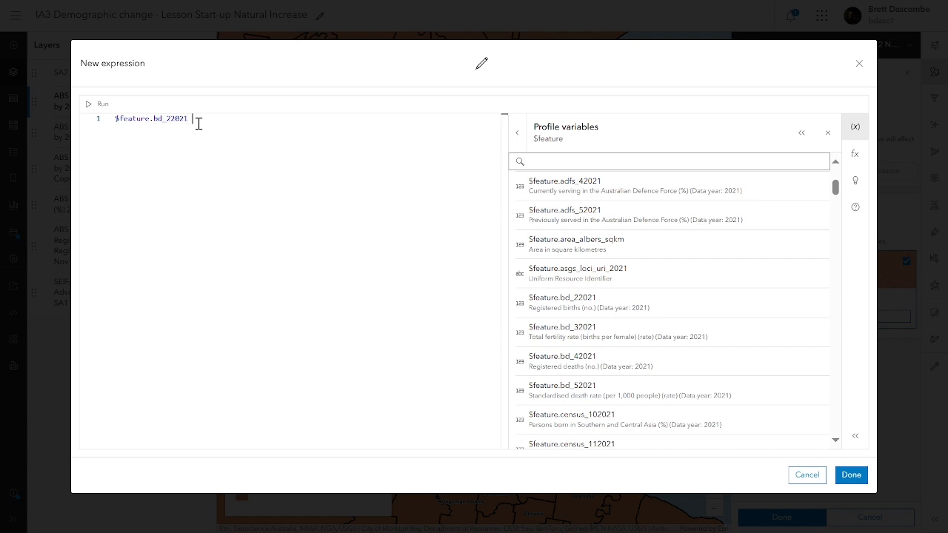
text(-)
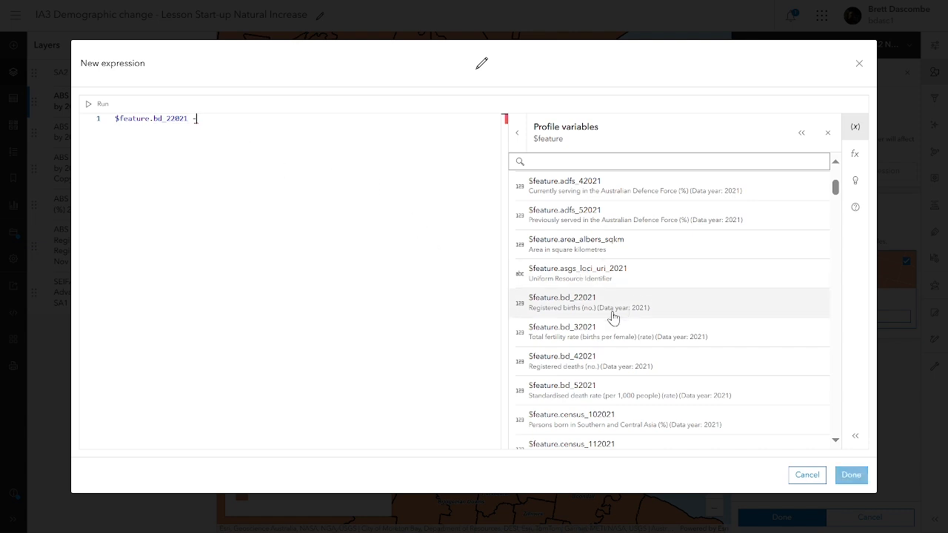
click(607, 362)
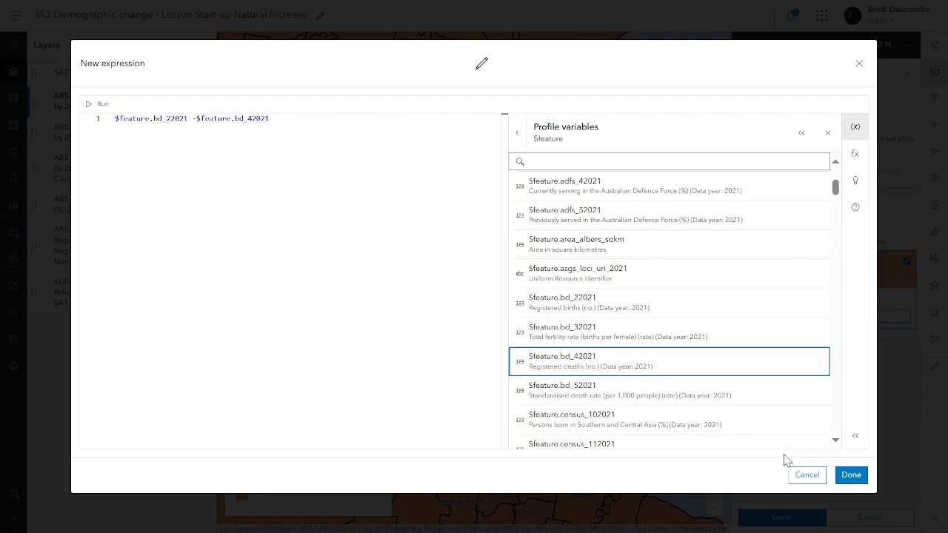
click(852, 474)
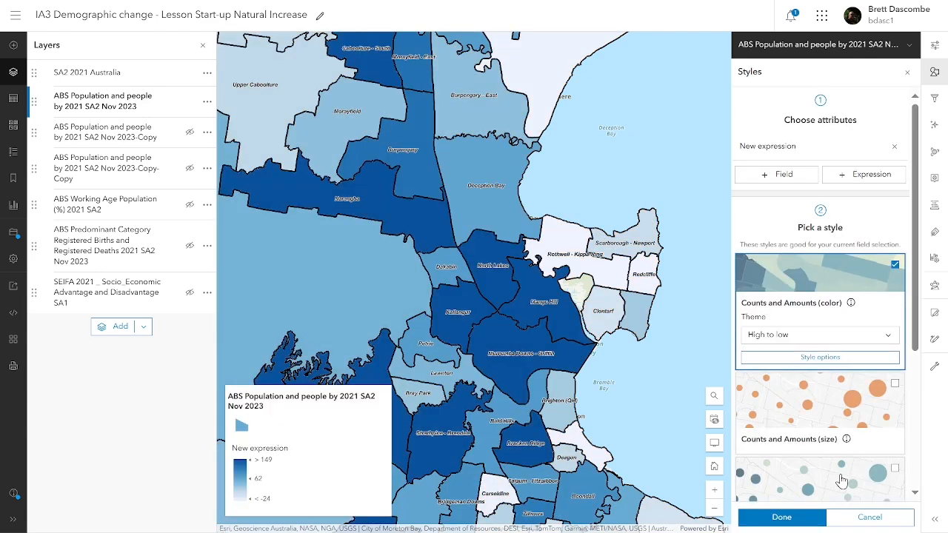
- Retitle the births-minus-deaths expression 'Natural Increase 2021 ABS Data' and apply it
click(789, 148)
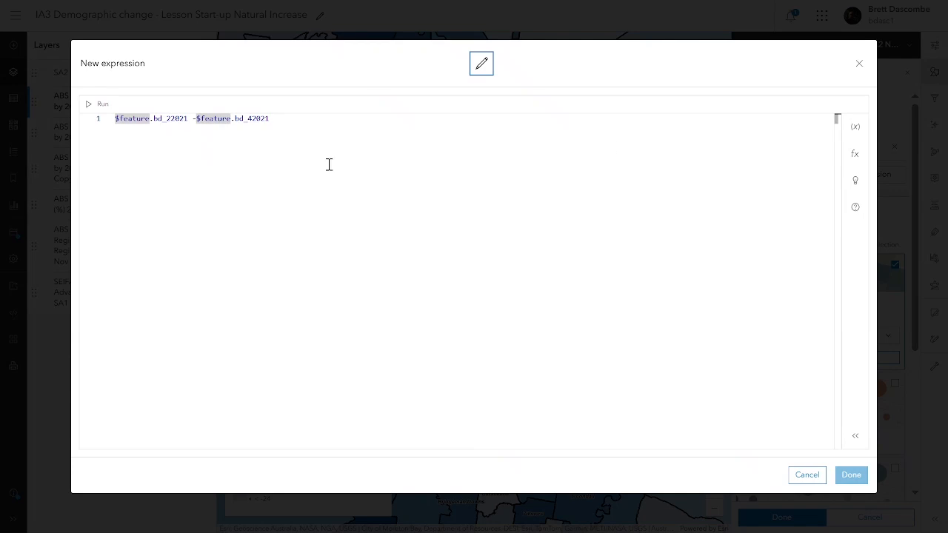
click(155, 64)
drag(160, 64, 91, 63)
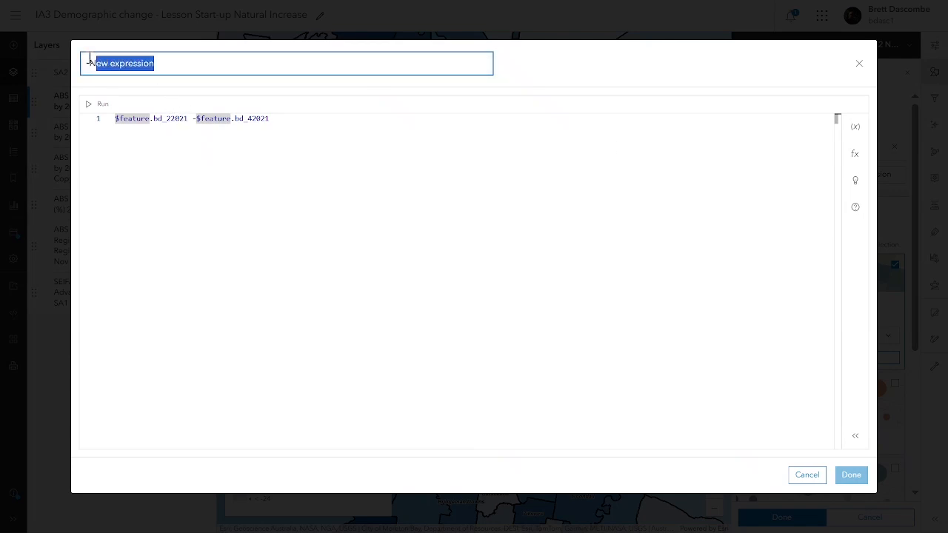
text(Nat)
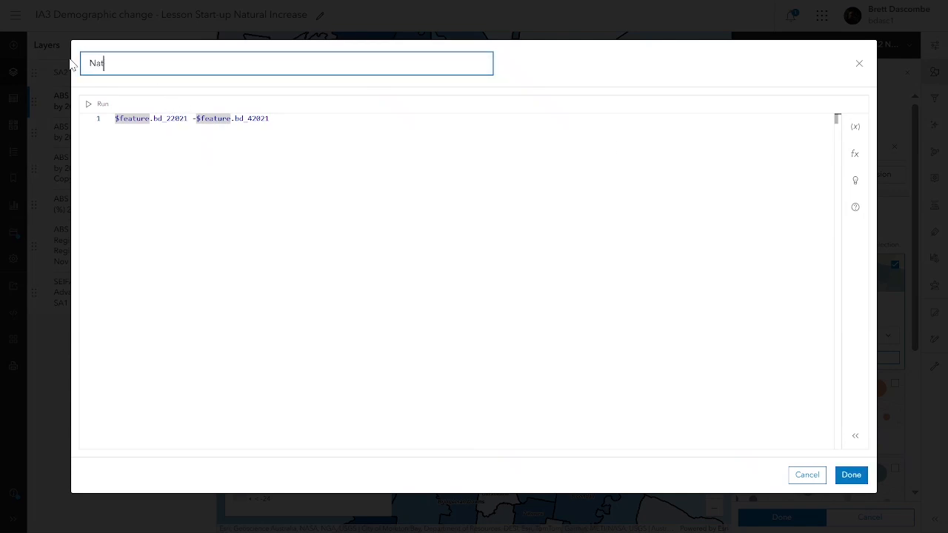
text(rual;)
key(BackSpace)
text(ural Increase in2021 ABS Data)
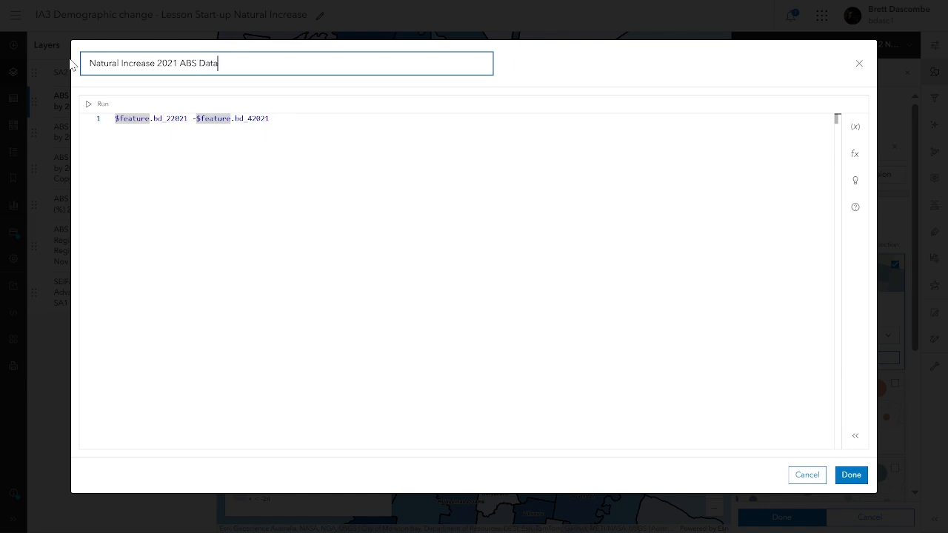
click(844, 479)
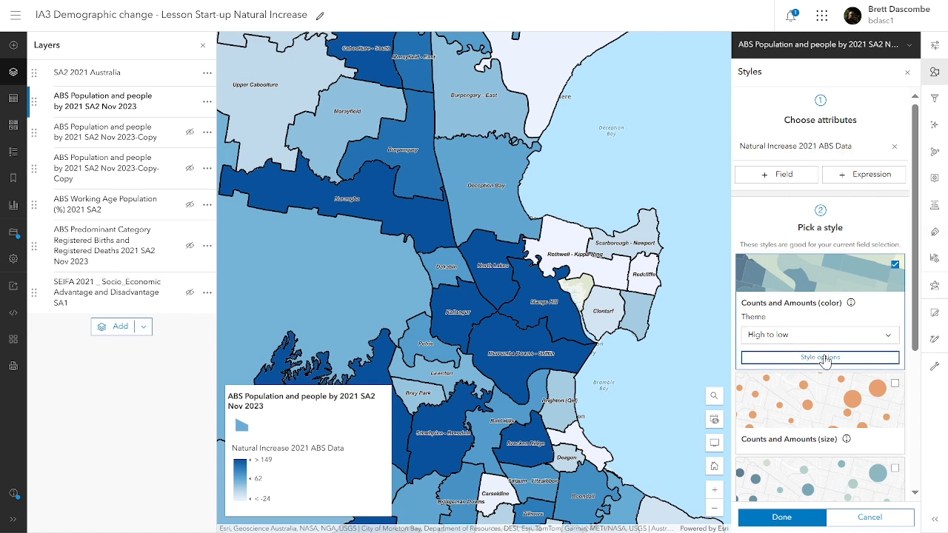
- Turn on Classify data in the colour style options
click(824, 358)
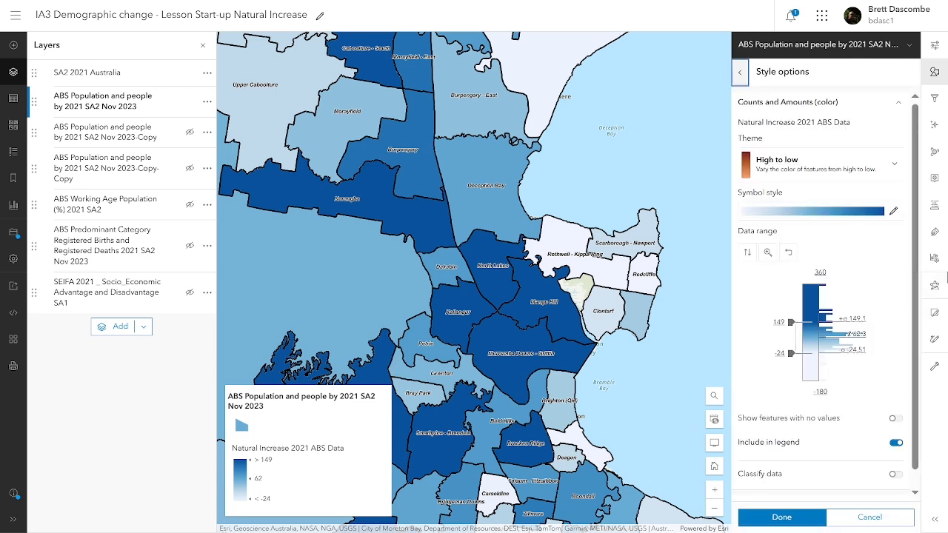
scroll(916, 305, down, 1)
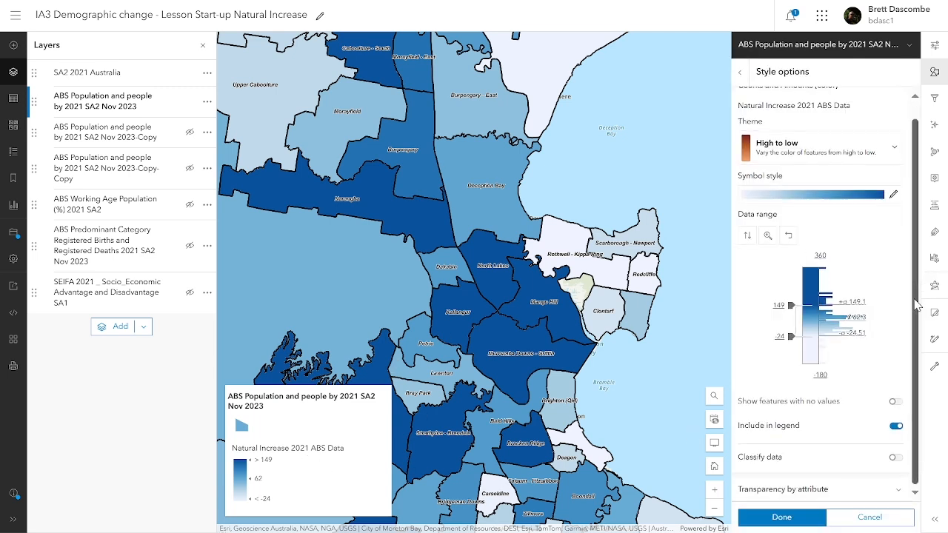
click(898, 459)
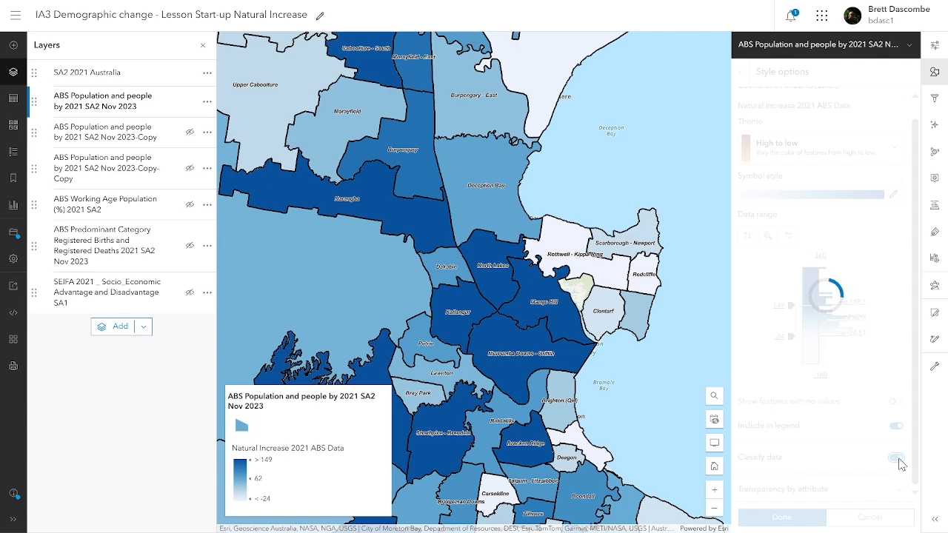
click(896, 459)
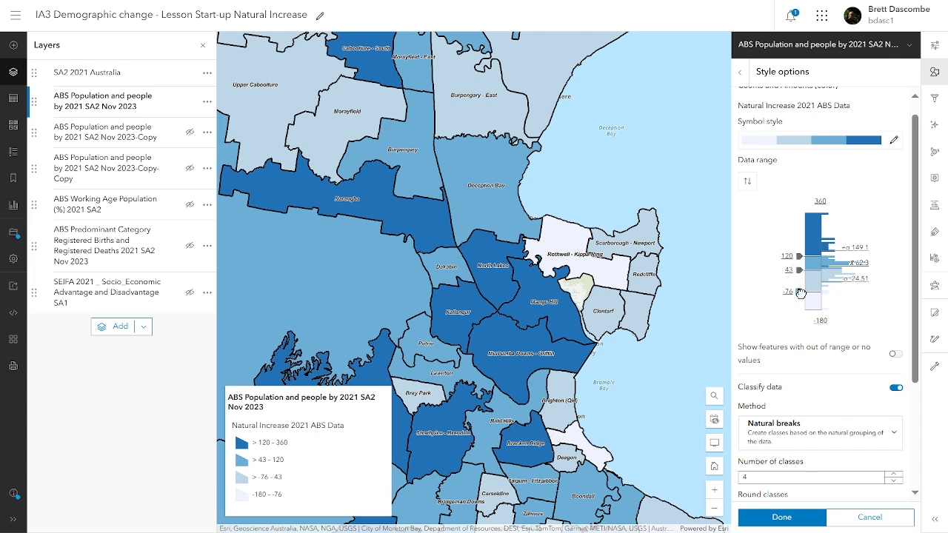
- Set the manual class breaks to -50, 0 and 100, giving four classes
drag(800, 293, 799, 294)
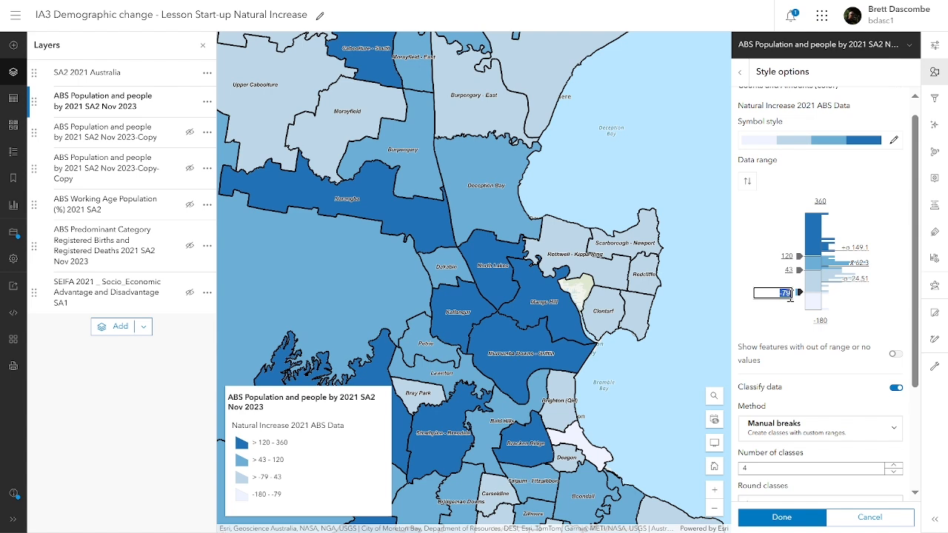
key(BackSpace)
click(790, 268)
text(0)
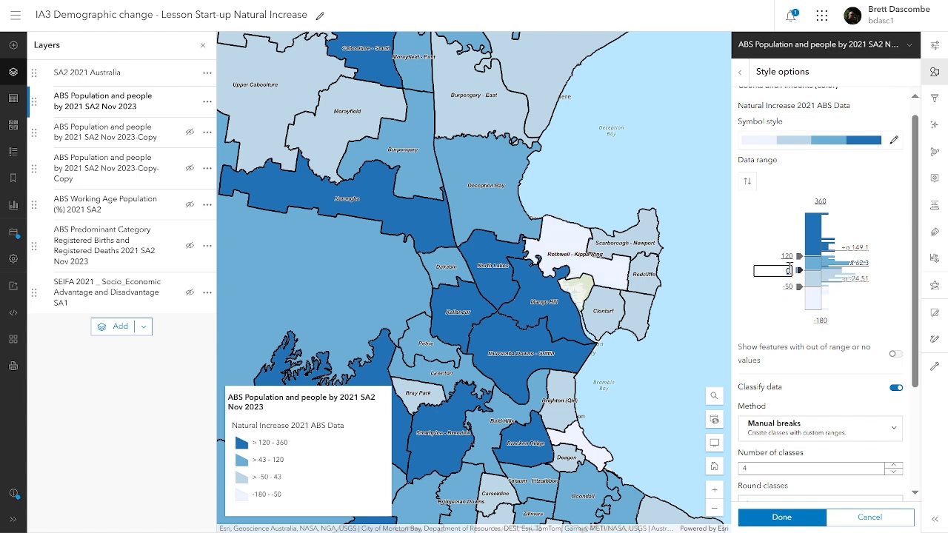
click(789, 256)
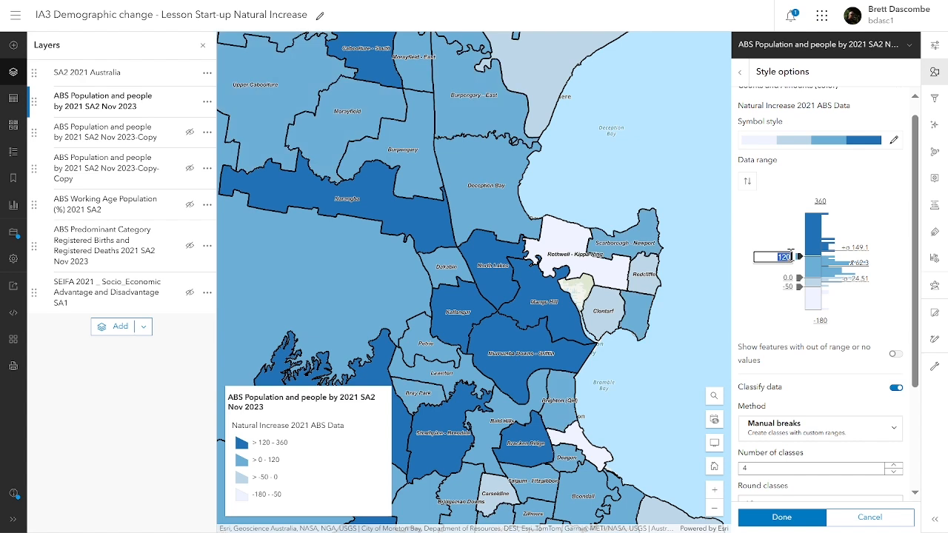
key(BackSpace)
click(760, 309)
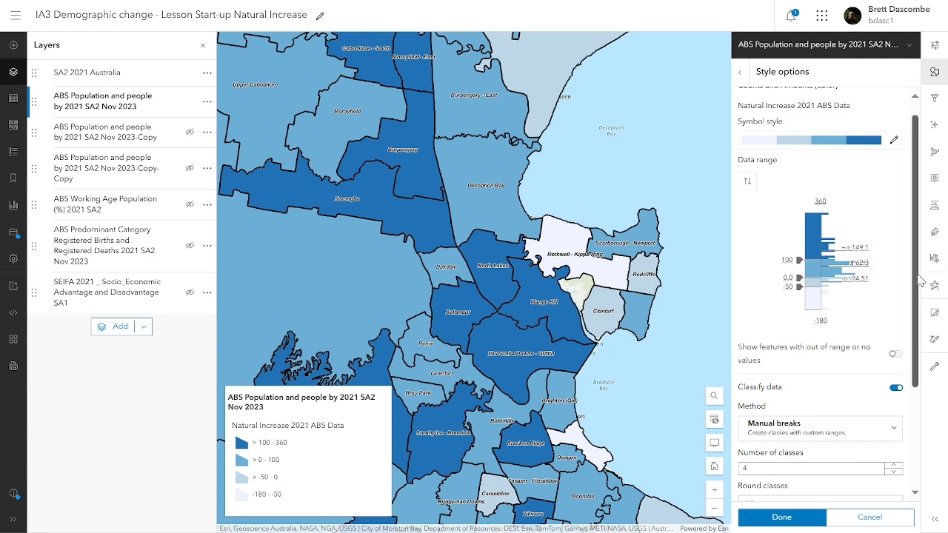
scroll(921, 281, up, 1)
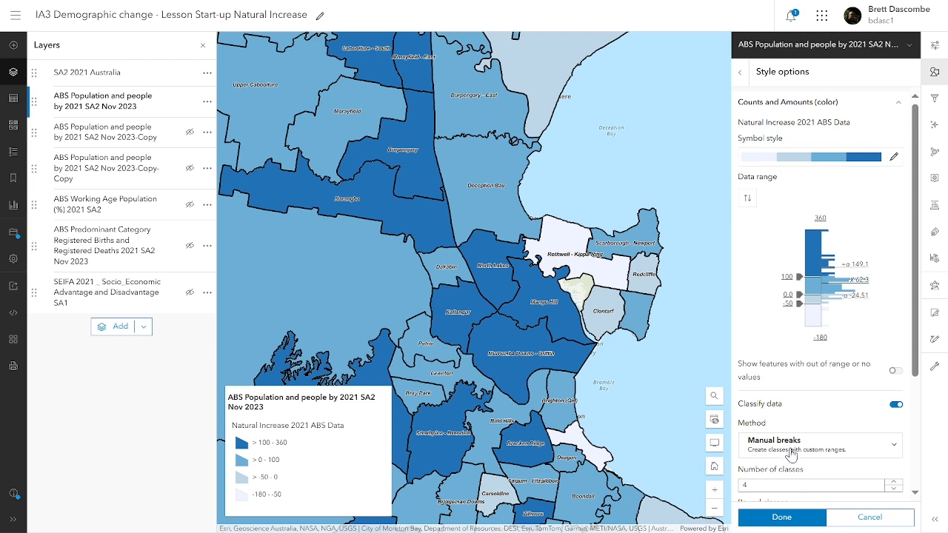
- Turn off classification and apply the Extremes colour theme to Natural Increase
click(895, 406)
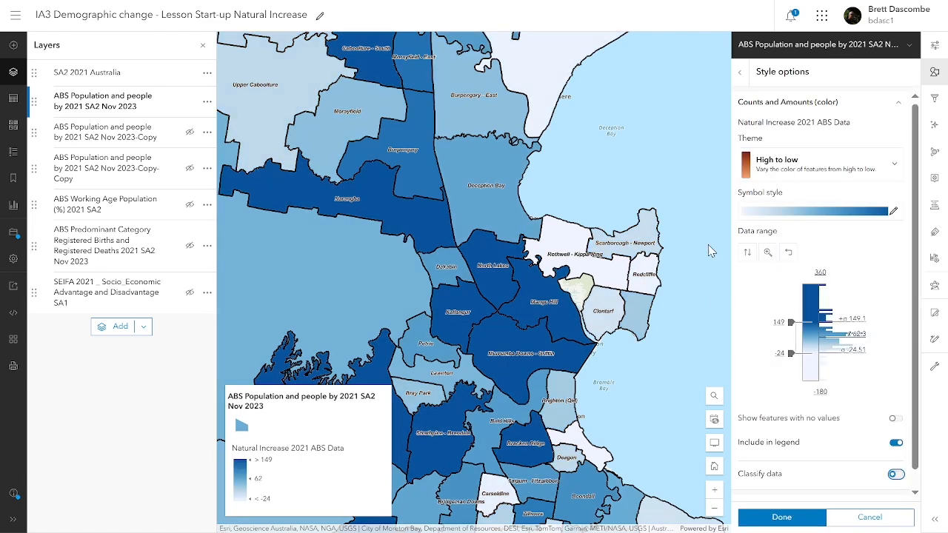
click(813, 171)
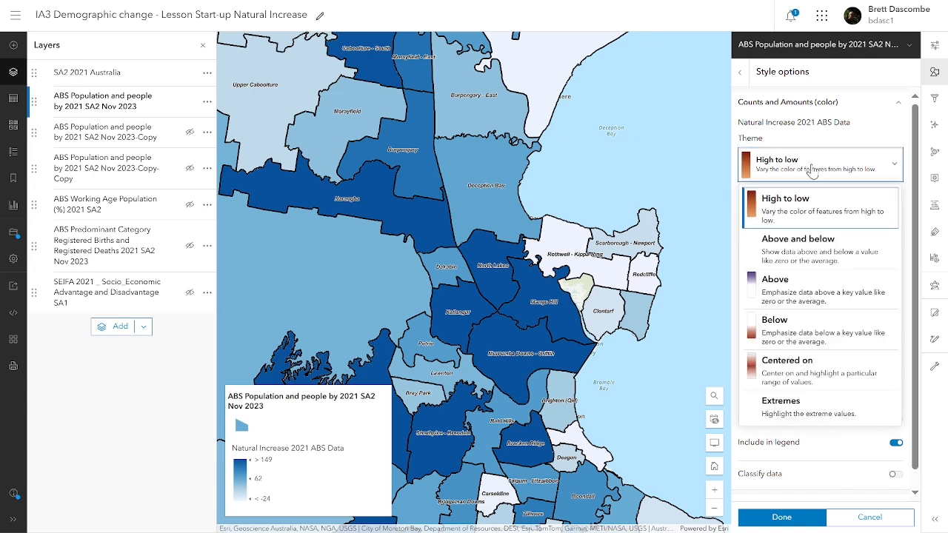
click(822, 414)
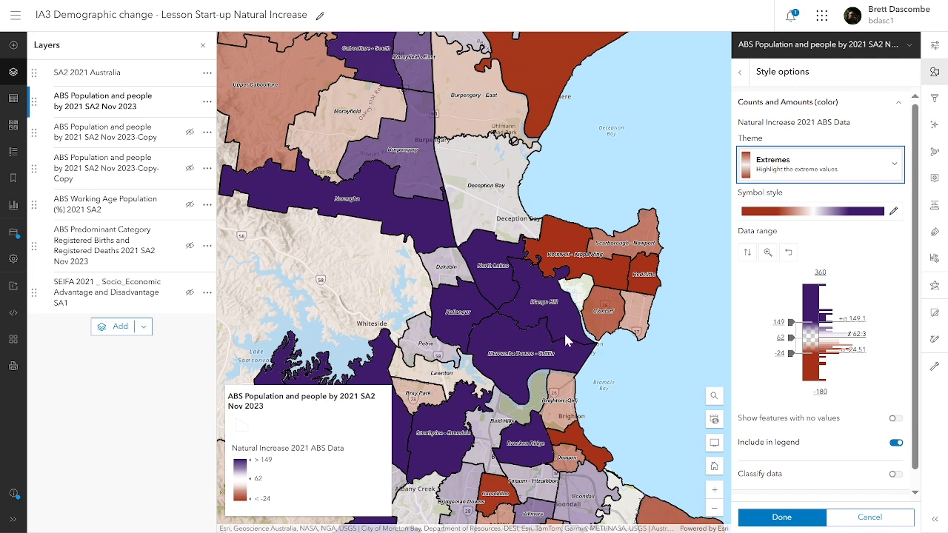
drag(916, 161, 910, 133)
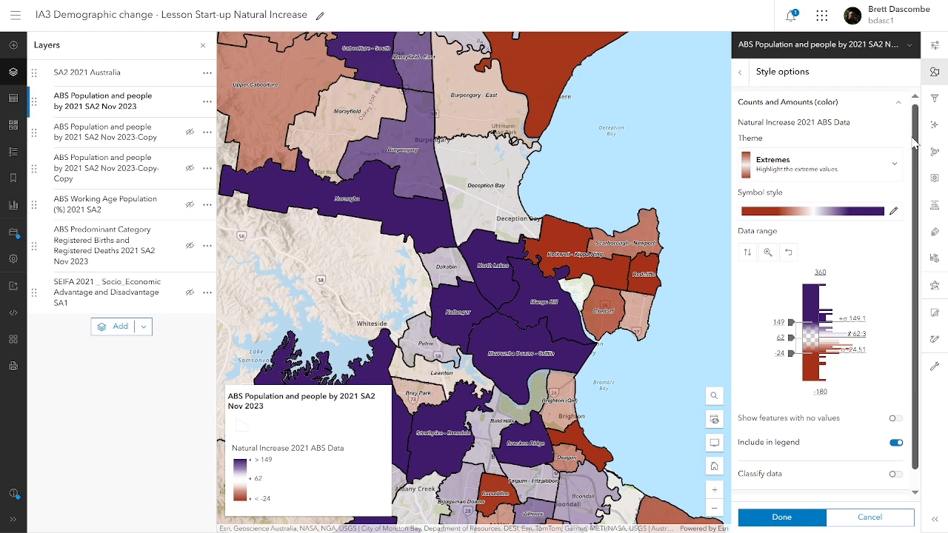
scroll(916, 154, down, 1)
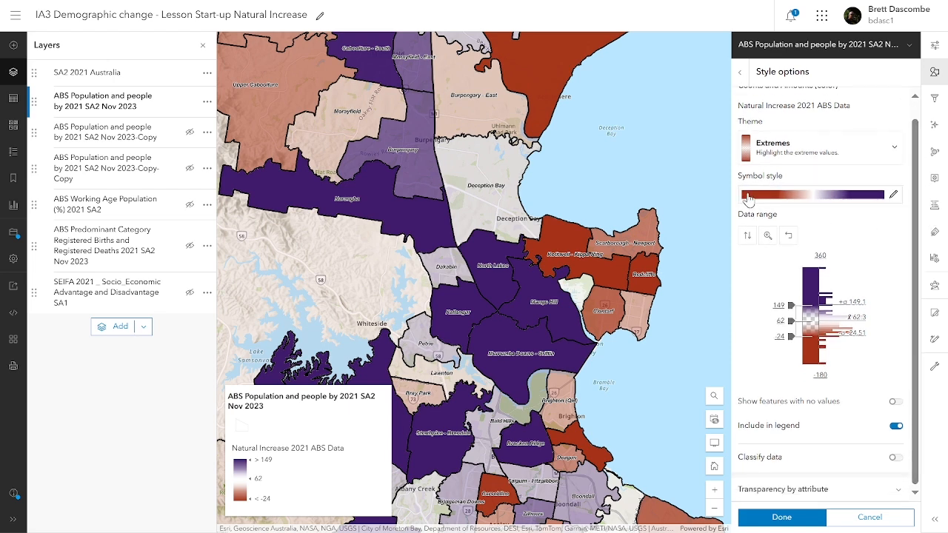
drag(593, 331, 587, 411)
drag(648, 204, 474, 462)
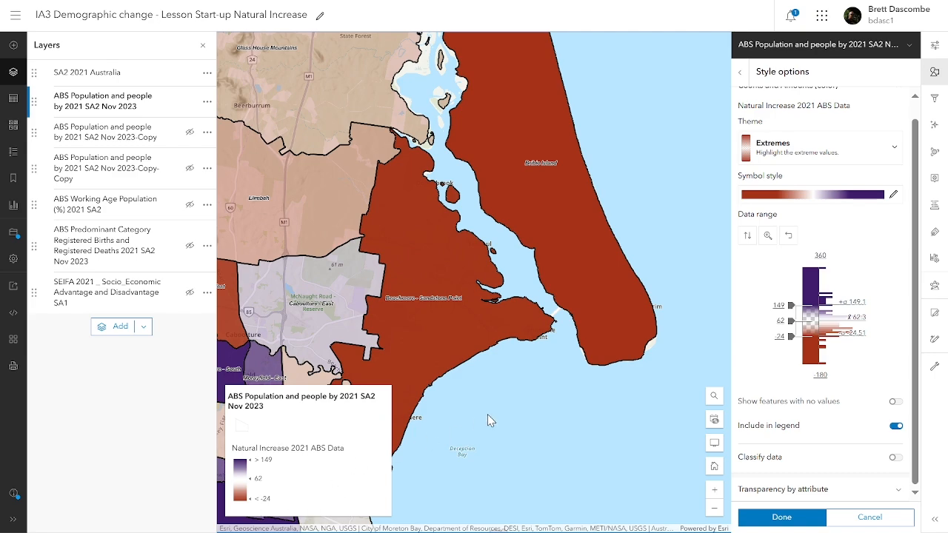
drag(535, 426, 620, 158)
drag(564, 363, 620, 70)
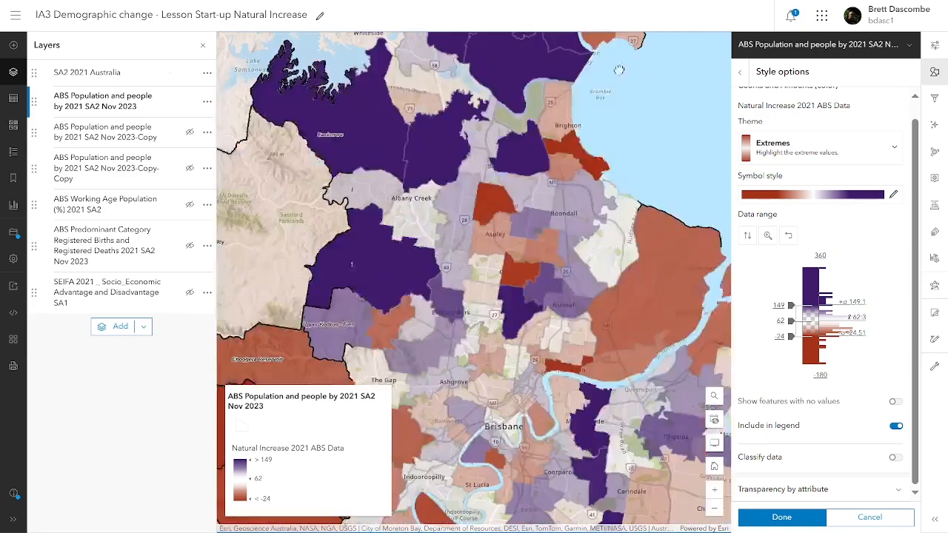
drag(541, 313, 355, 222)
drag(629, 294, 484, 54)
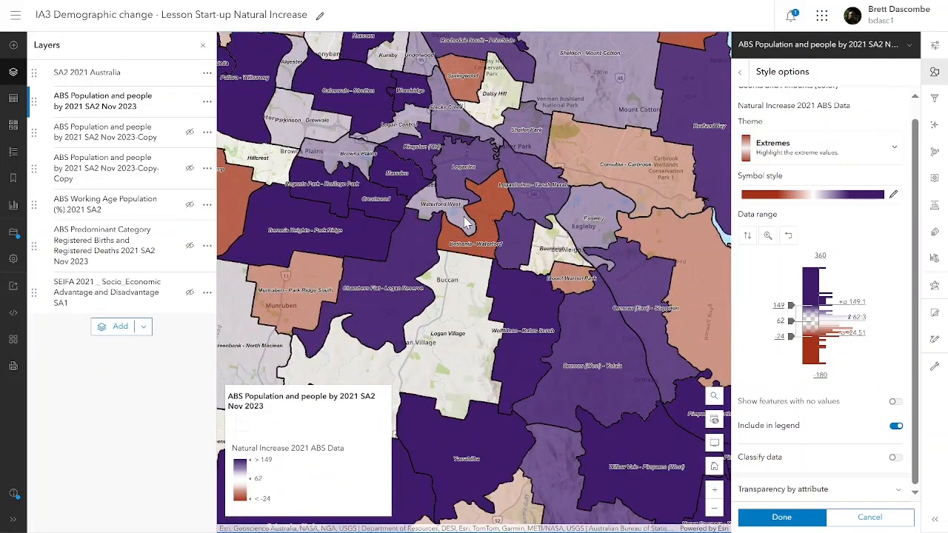
drag(546, 296, 453, 111)
drag(587, 298, 464, 178)
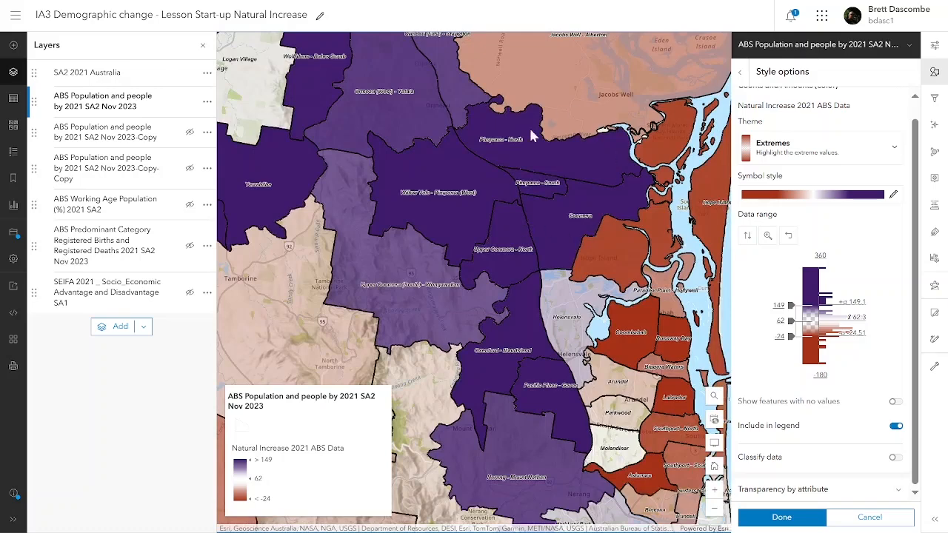
drag(498, 257, 592, 328)
drag(416, 305, 535, 260)
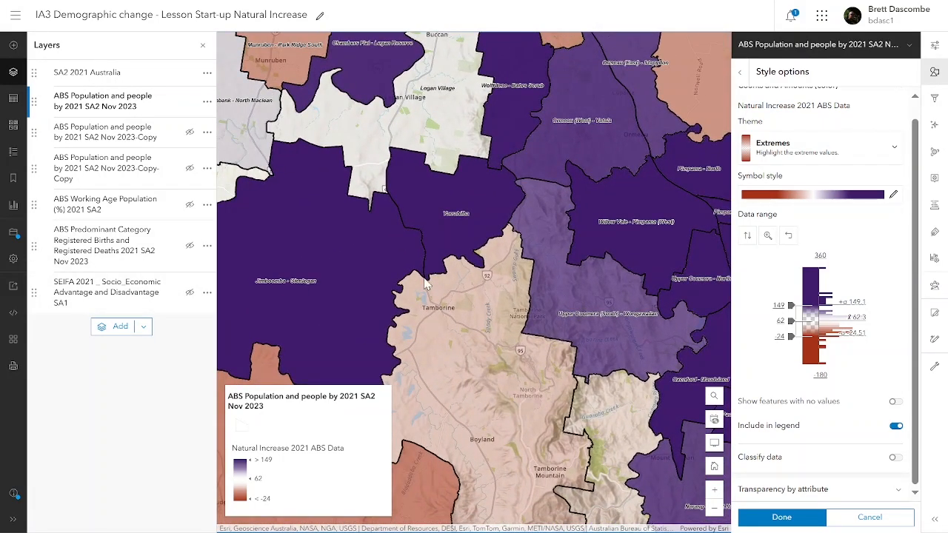
click(470, 260)
drag(556, 241, 382, 174)
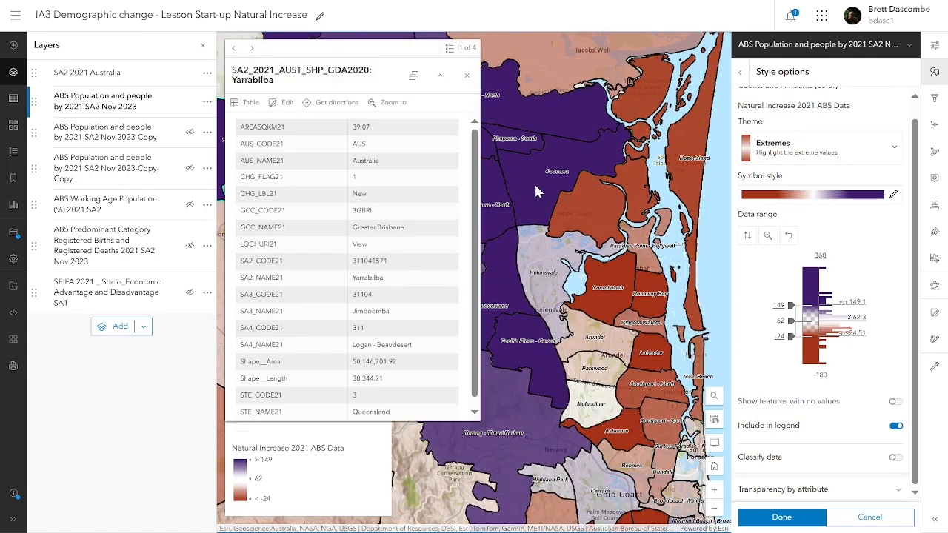
click(467, 75)
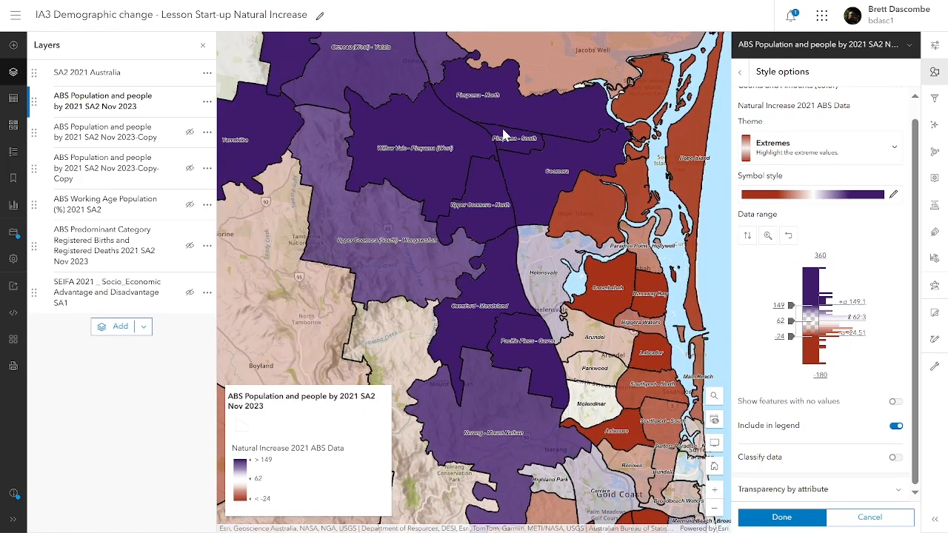